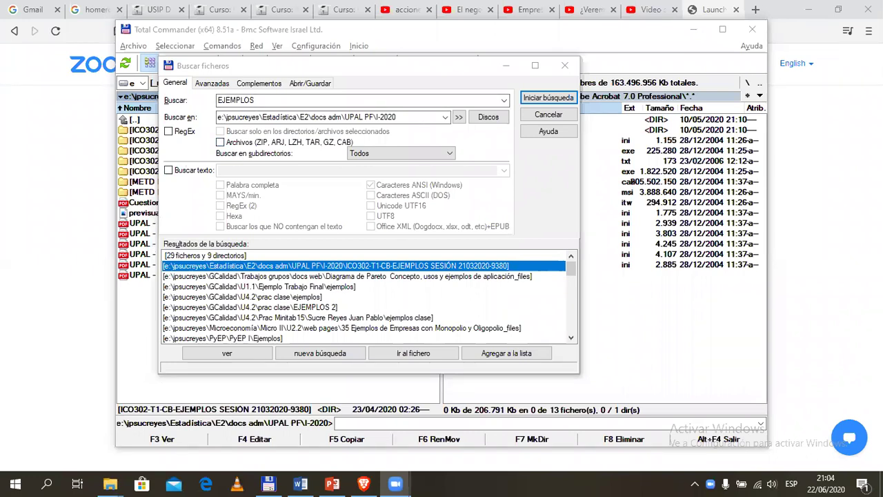
Switch to PowerPoint and close the U1.1 presentation
left_click(858, 140)
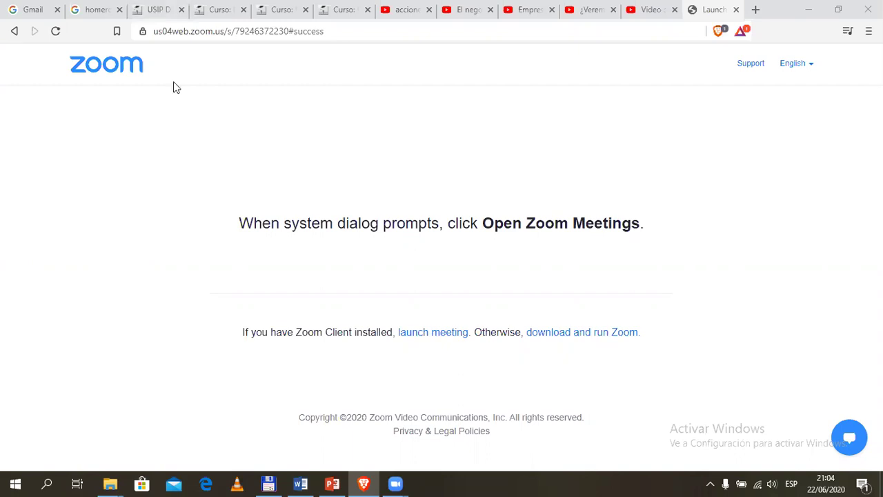
left_click(269, 483)
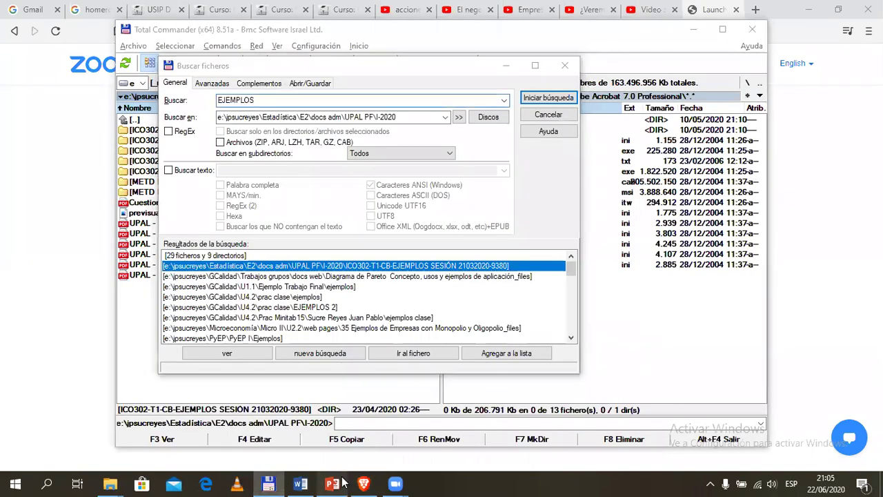
left_click(331, 483)
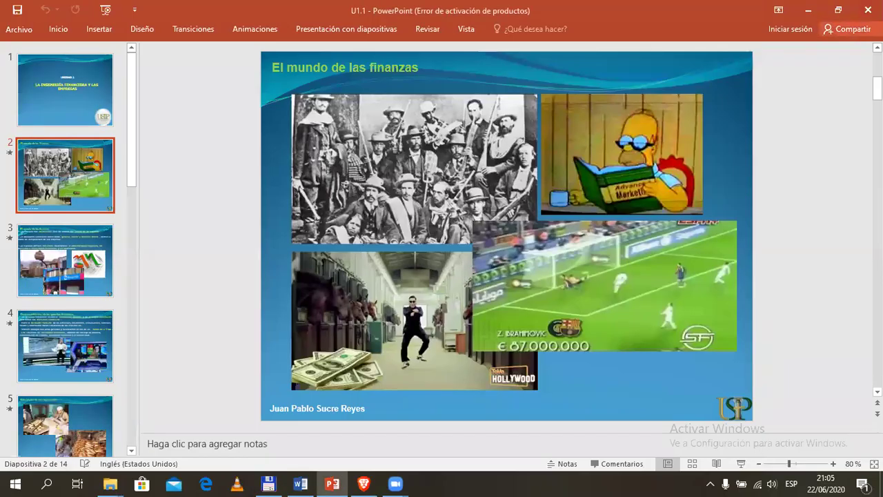
left_click(865, 10)
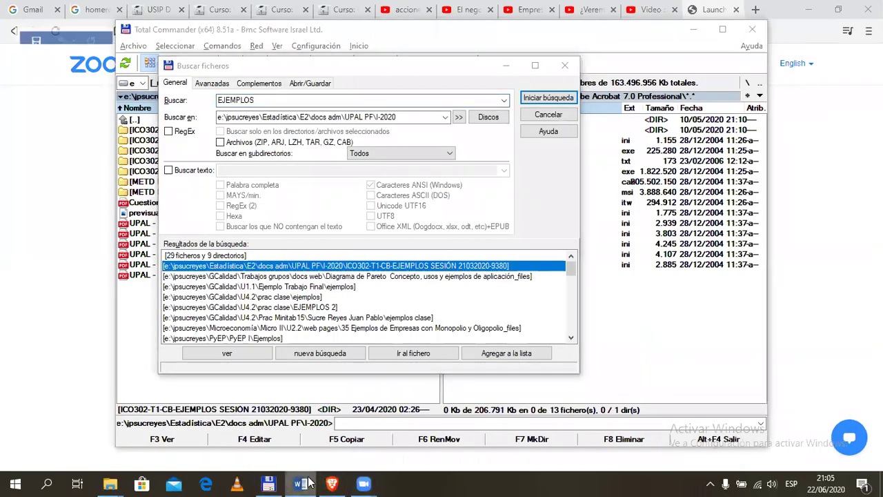
Switch to the Word document SESIÓN 24-04 a and open its file information page
left_click(301, 483)
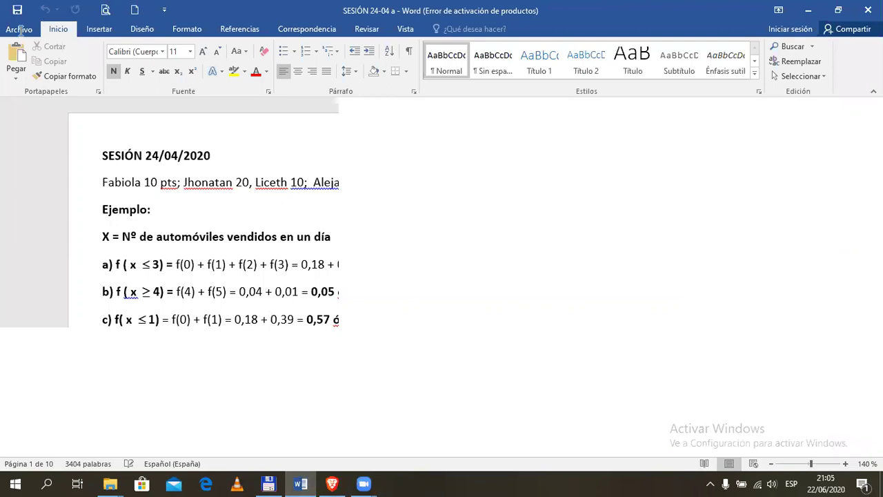
key("alt+Tab")
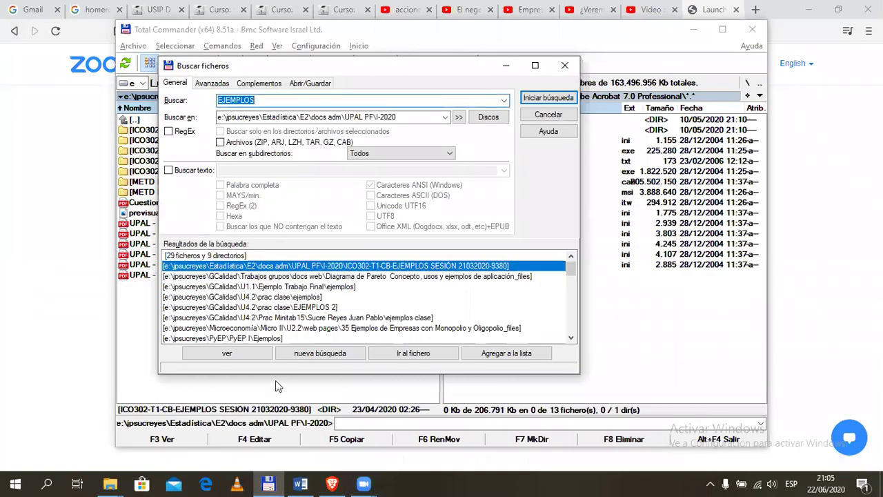
left_click(301, 483)
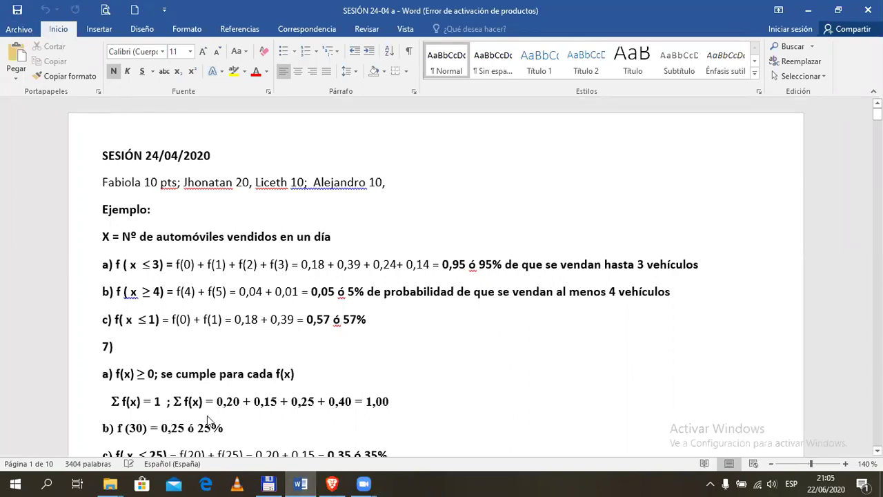
key("alt+a")
Switch to the U1.1 window in File Explorer, go up to the main course folder on drive E and open the Microeconomía folder
mouse_move(111, 483)
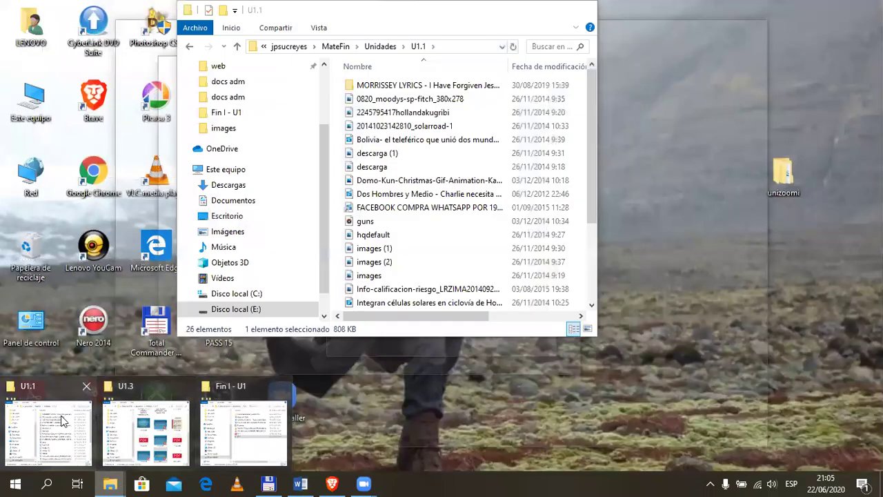
left_click(62, 420)
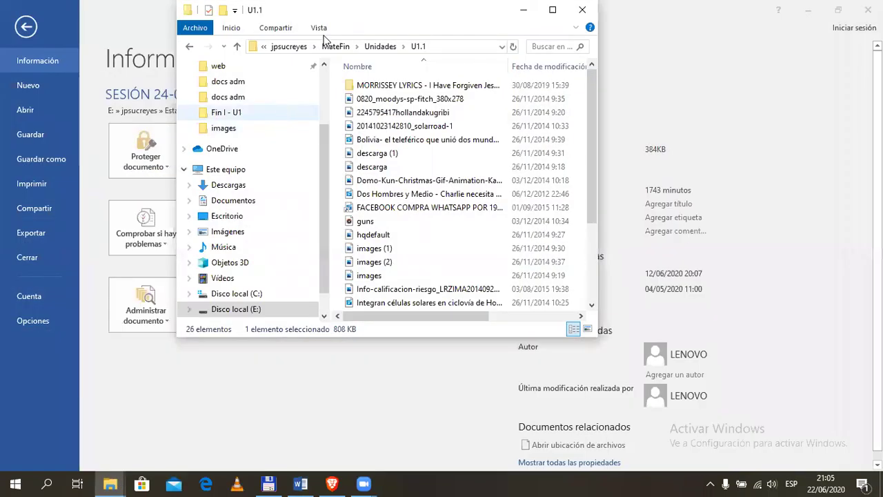
left_click(289, 46)
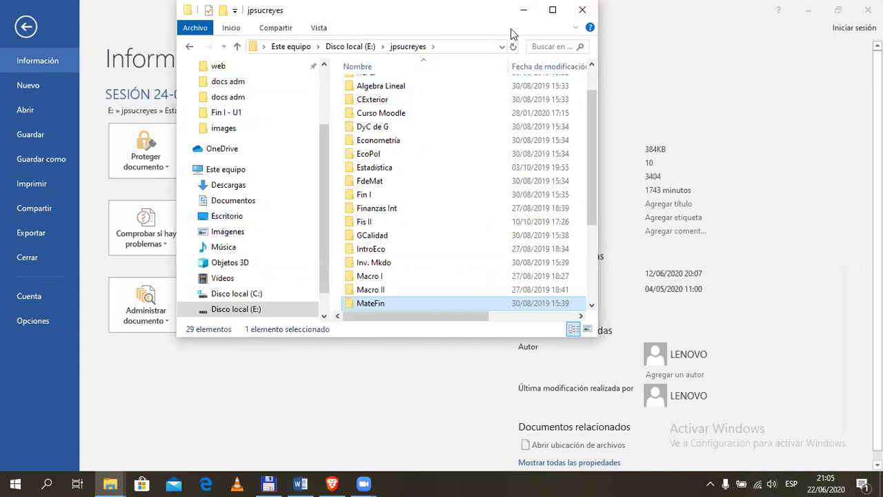
left_click(380, 86)
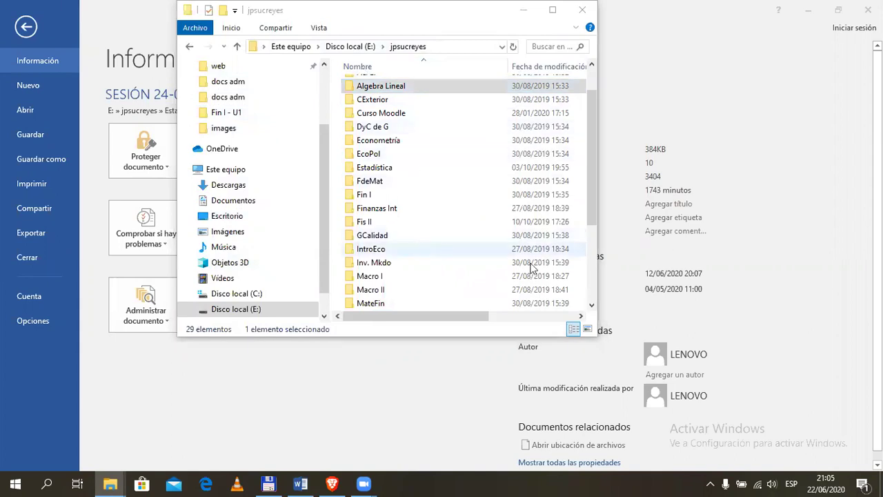
left_click(433, 284)
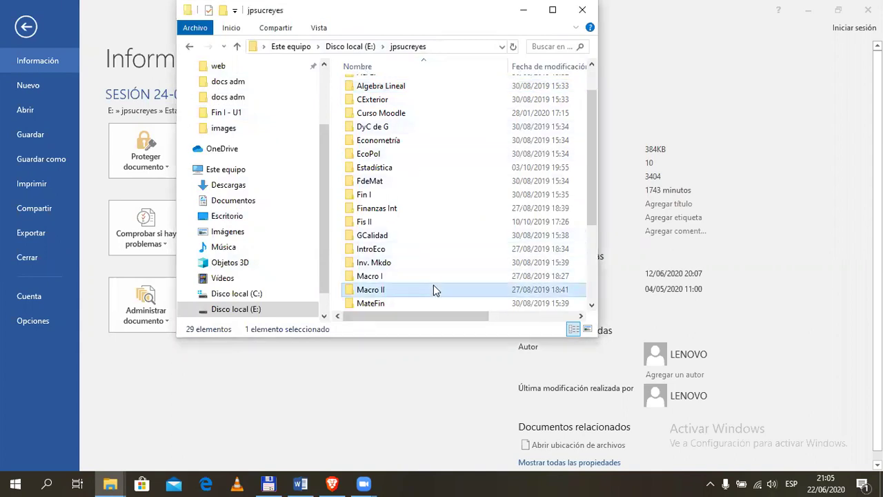
key("Down")
key("Down")
key("Down")
key("Up")
key("Return")
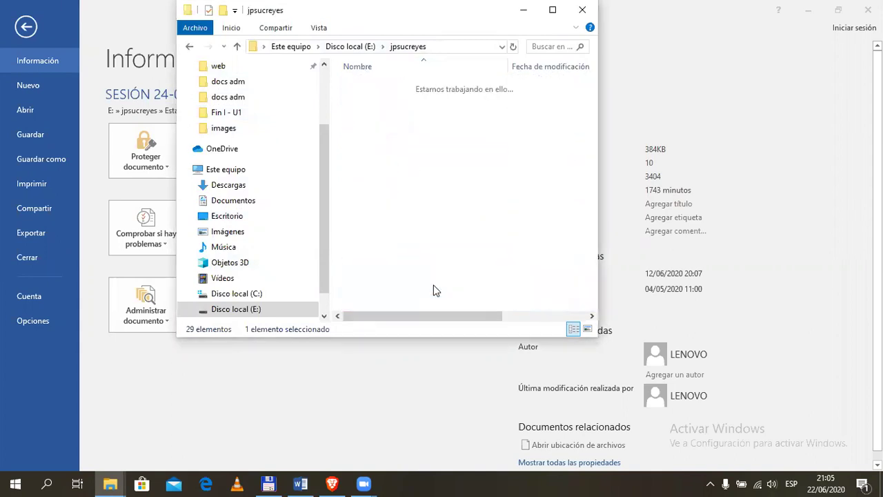
Open the Micro I folder and its U1.2 subfolder
double_click(368, 86)
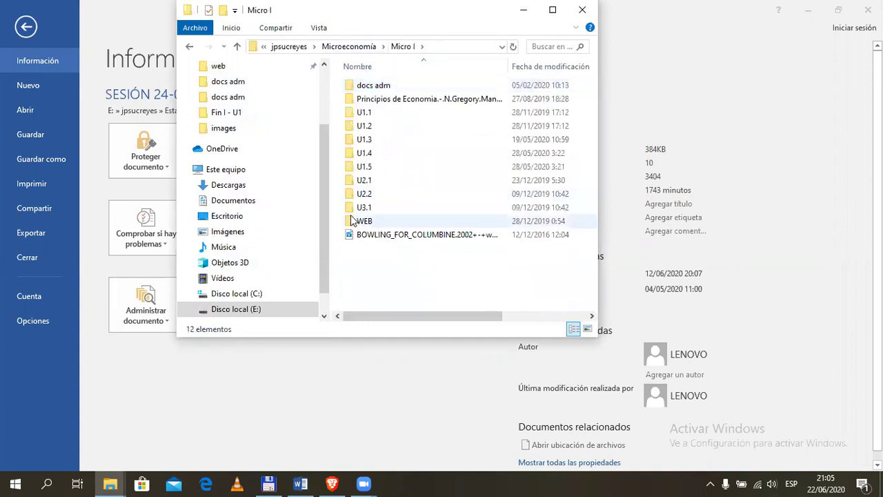
left_click(367, 127)
double_click(367, 127)
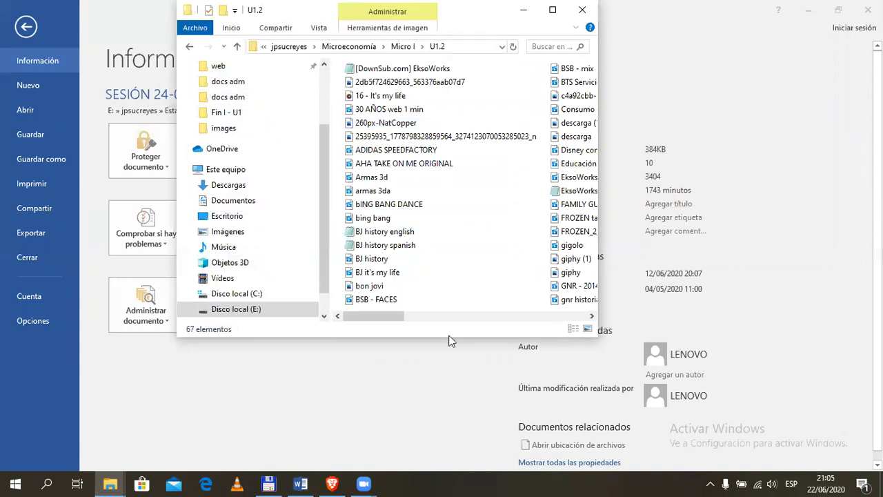
Find the U1.2 presentation in the folder and open it in PowerPoint
left_click(471, 316)
left_click(473, 316)
left_click(540, 316)
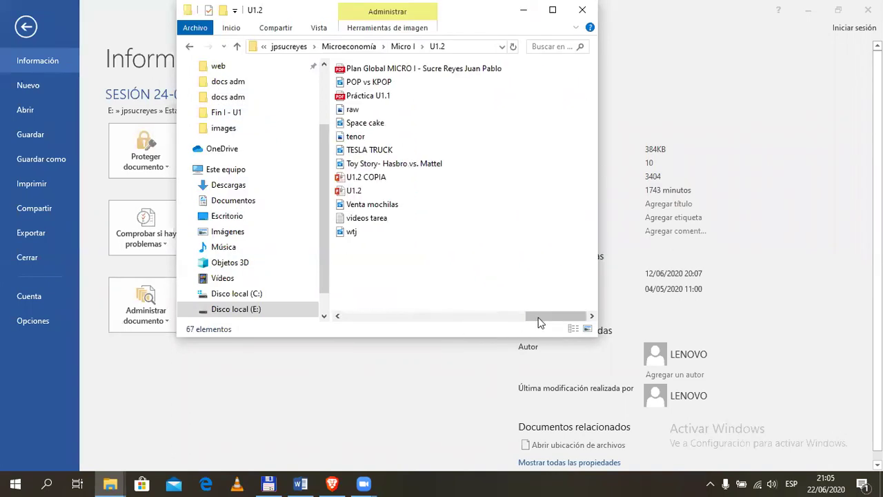
left_click(483, 312)
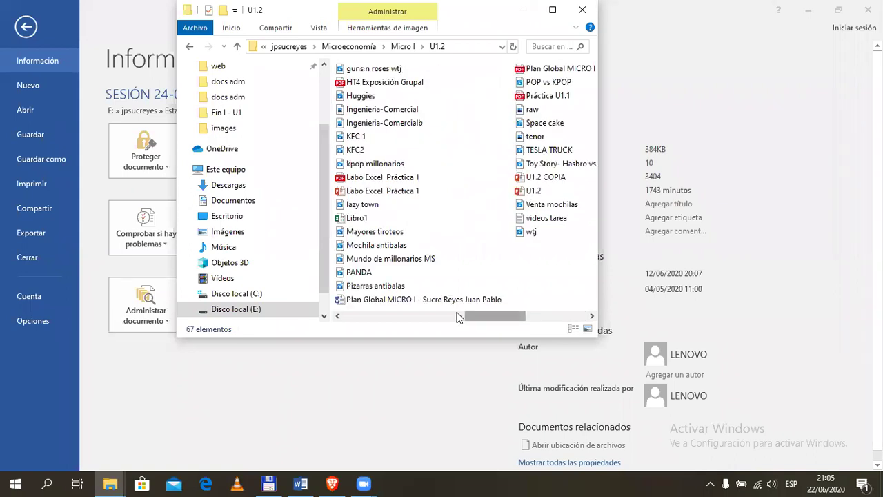
left_click(457, 315)
left_click(402, 316)
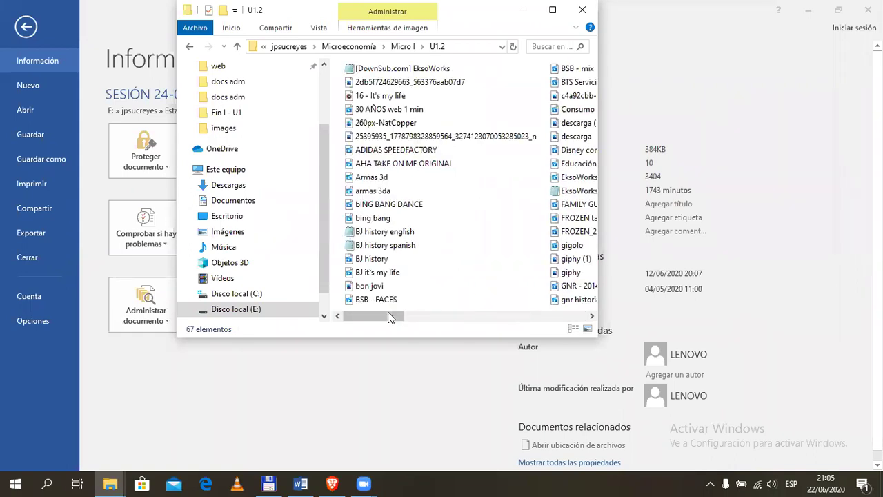
left_click_drag(388, 318, 518, 307)
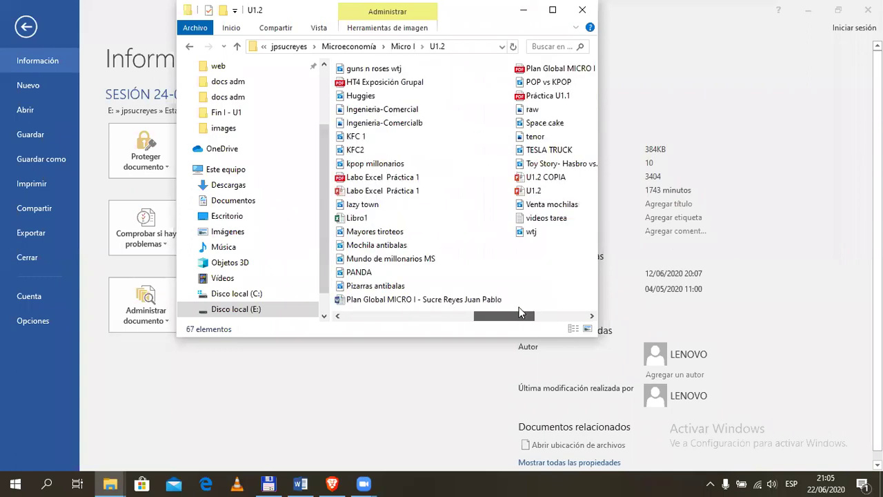
left_click(537, 194)
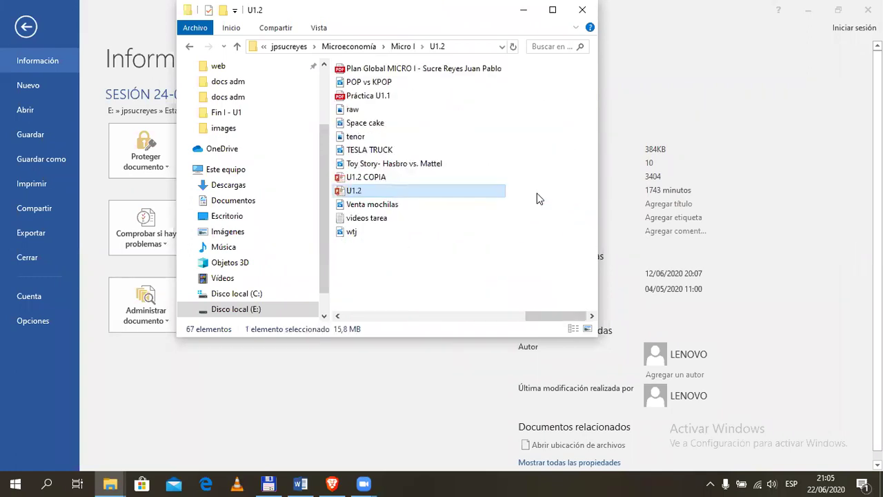
double_click(358, 196)
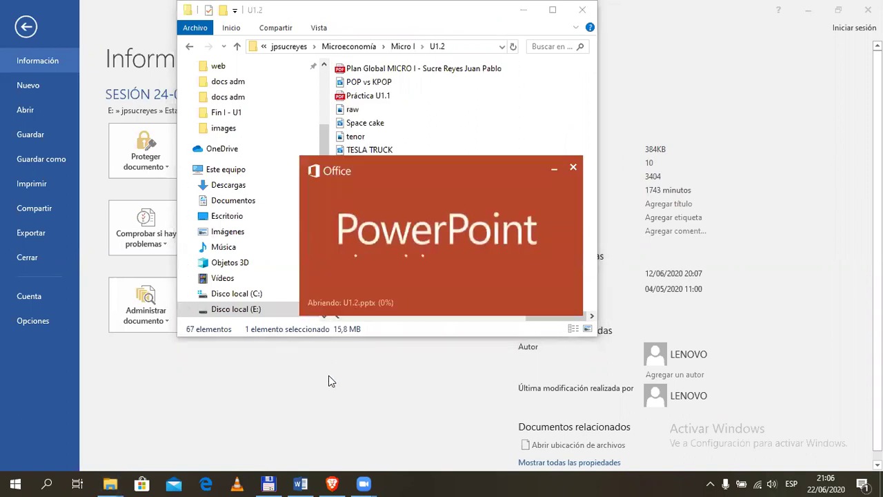
Switch to Total Commander and start a search for EJEMPLOS across drives c:\ and e:\
left_click(273, 482)
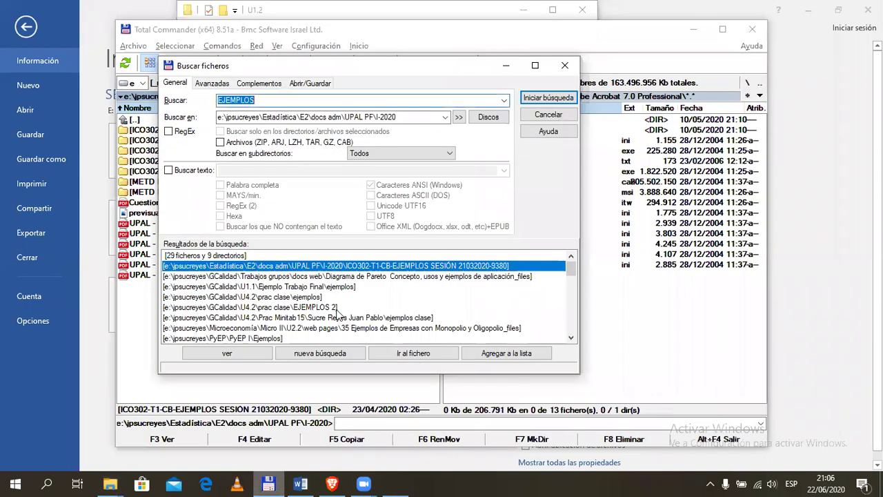
left_click(352, 97)
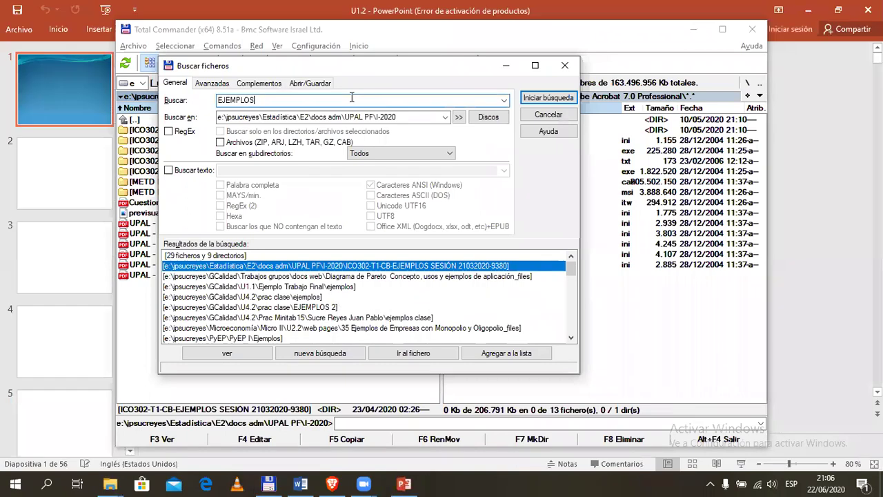
left_click(445, 118)
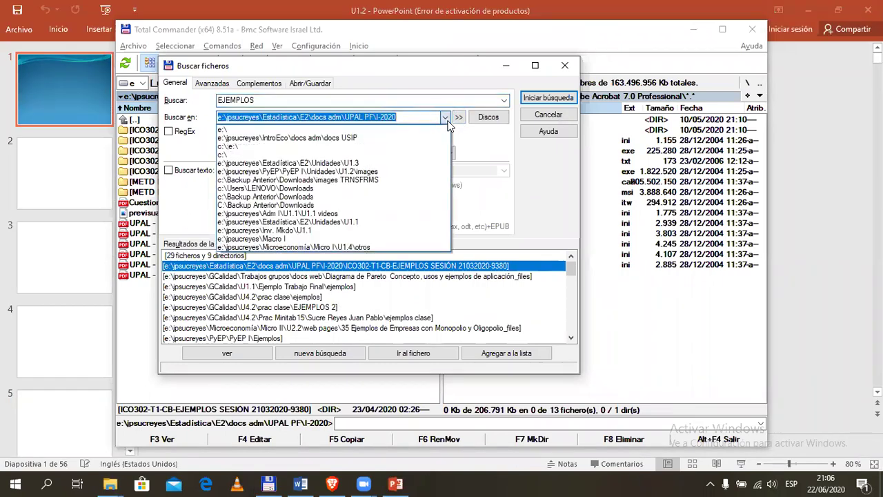
left_click(424, 146)
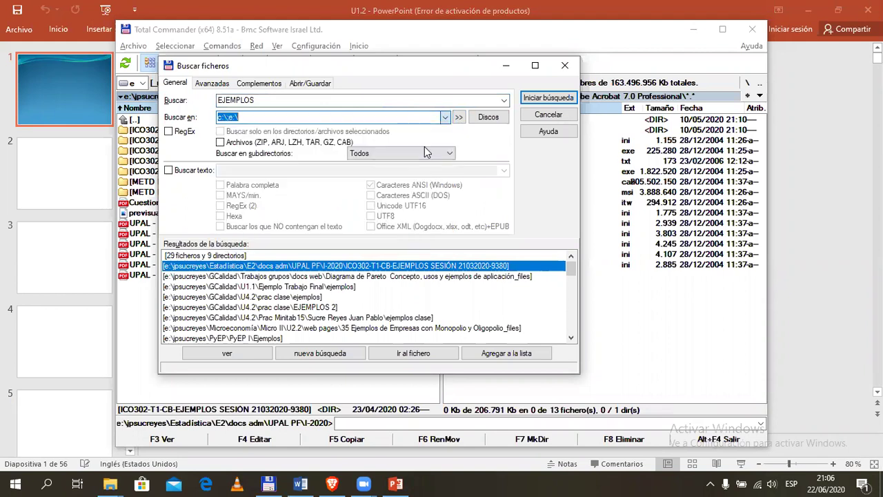
left_click(537, 98)
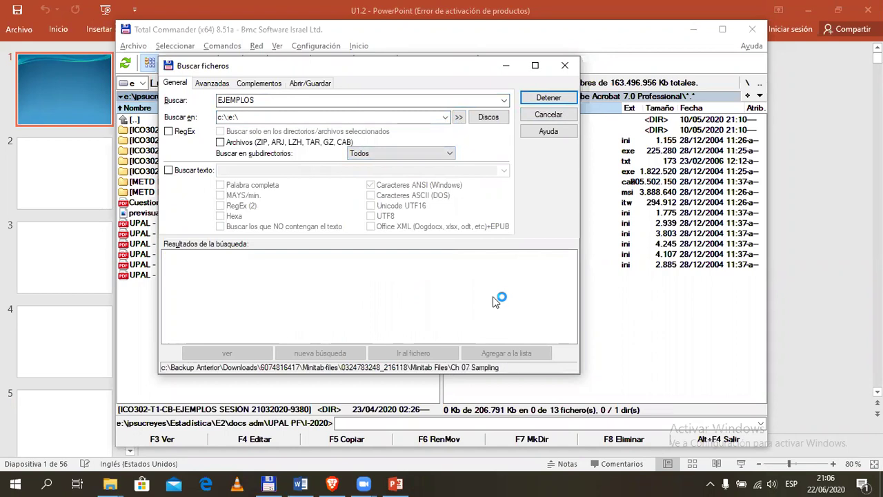
Return to the U1.2 presentation in PowerPoint and display slide 16, Actividad Grupal 1 on the demand curve
left_click(87, 304)
left_click(579, 362)
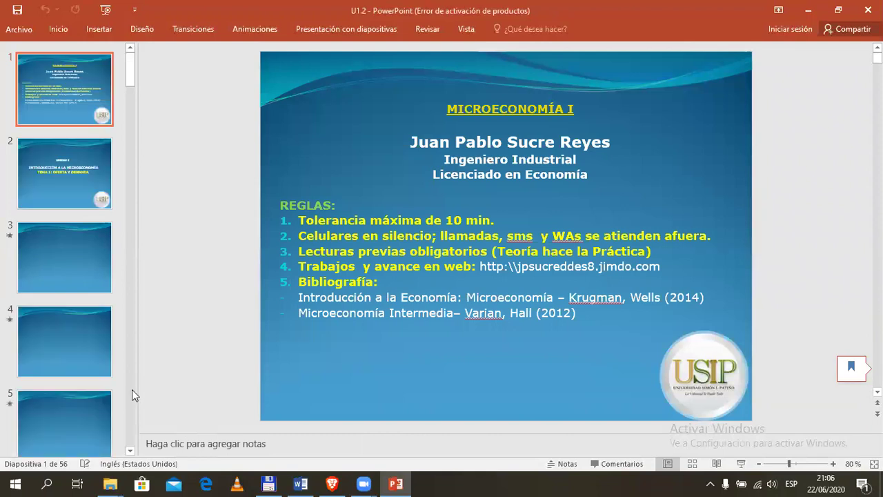
scroll(132, 397, "down", 5)
scroll(131, 397, "down", 3)
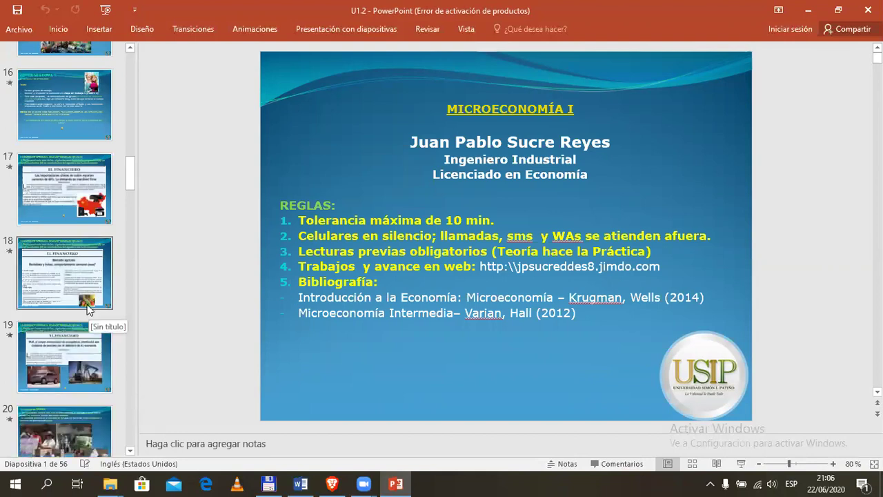
left_click(86, 94)
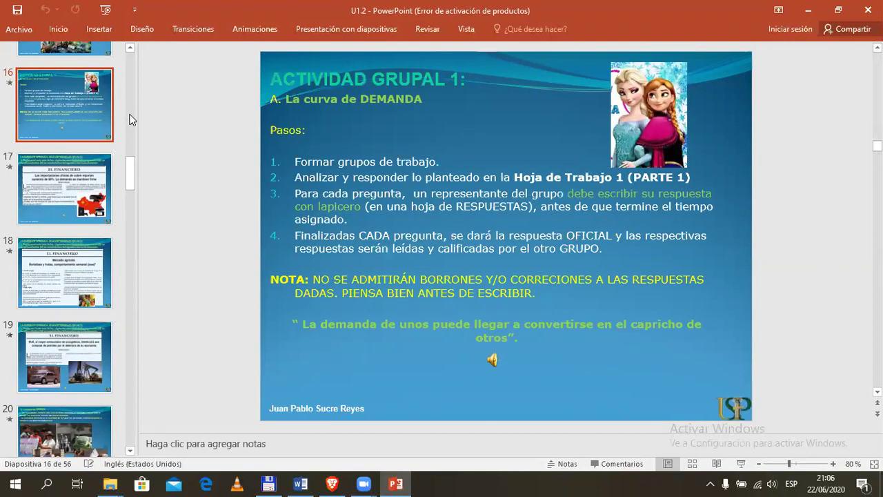
Review slides 14 to 16 and start the slide show from slide 17, the El Financiero article on Chinese copper imports
scroll(131, 118, "up", 3)
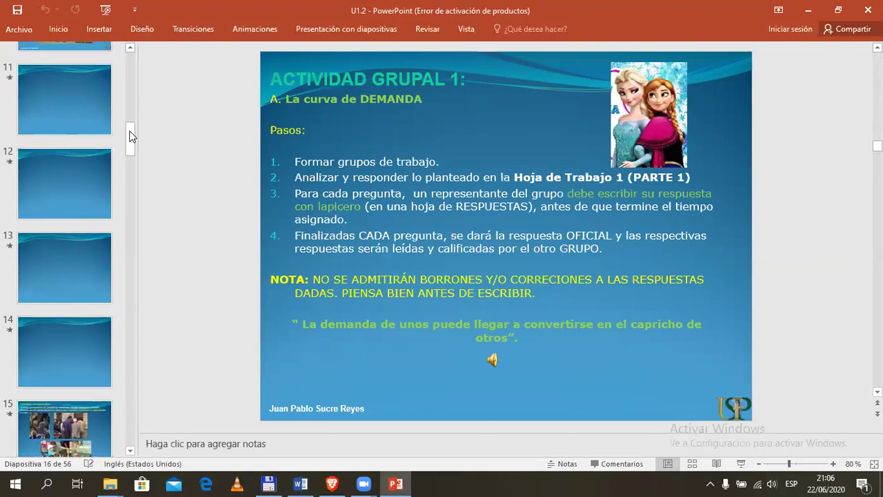
left_click(90, 333)
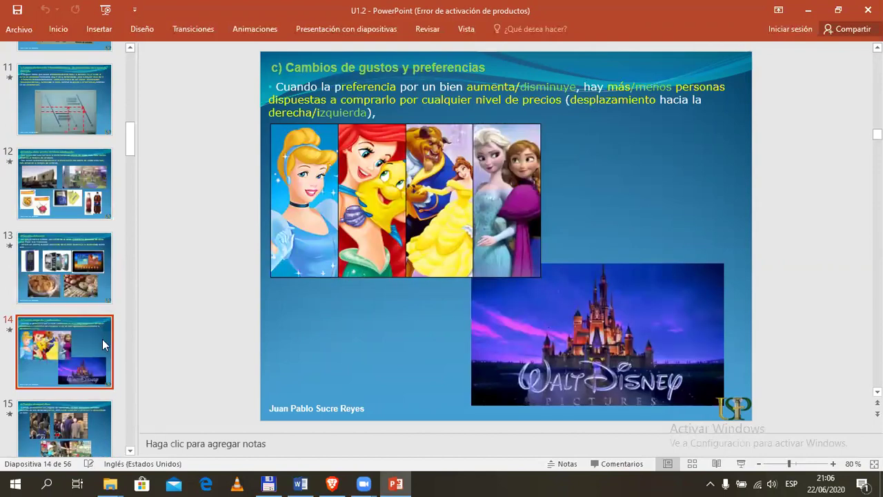
left_click(114, 426)
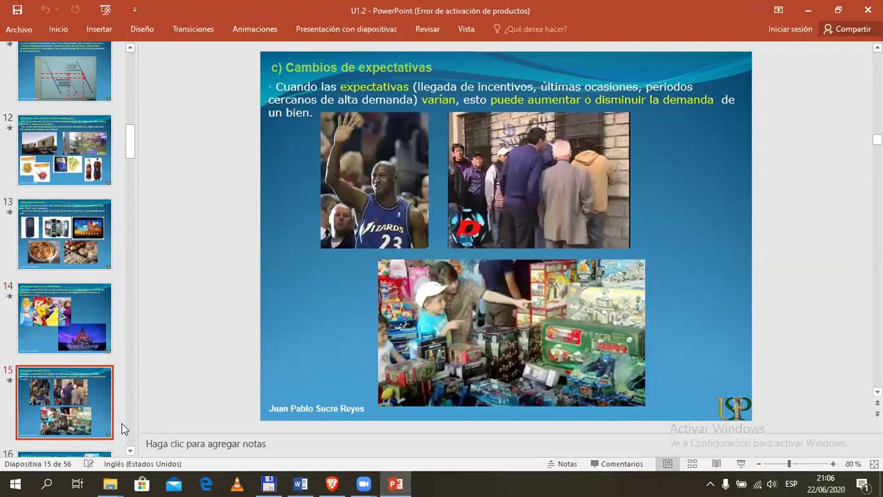
left_click(96, 414)
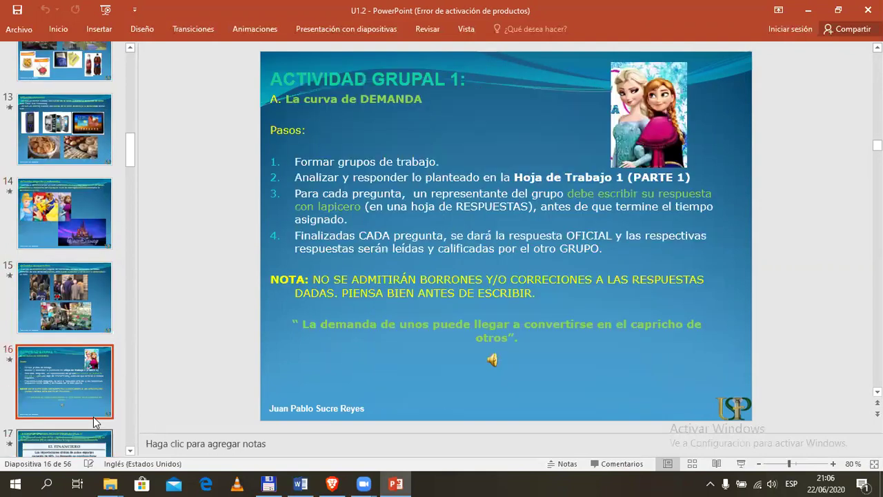
left_click(102, 416)
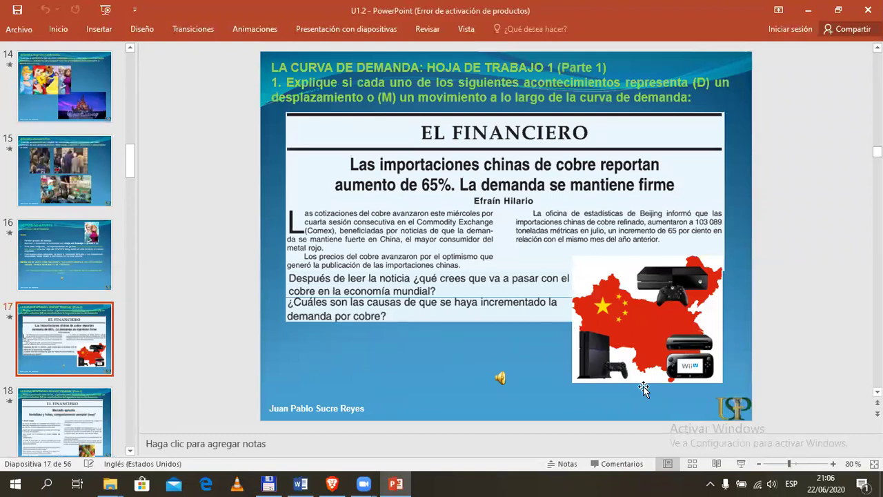
left_click(738, 464)
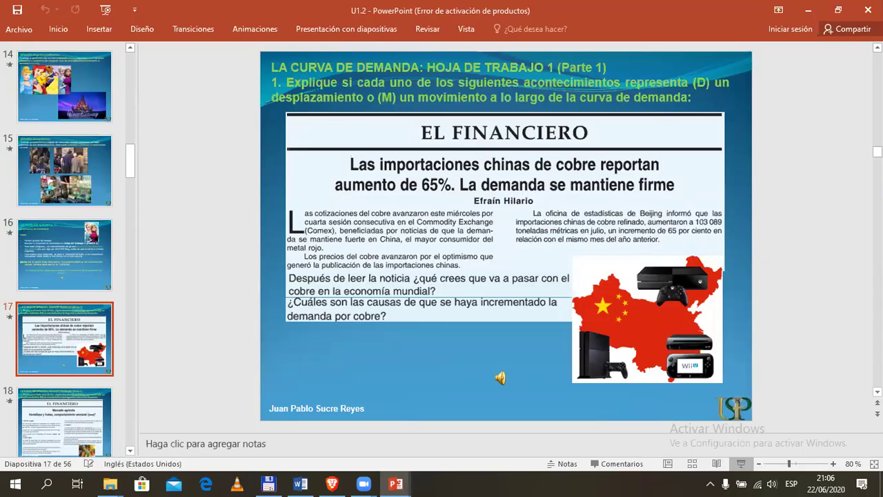
left_click(740, 463)
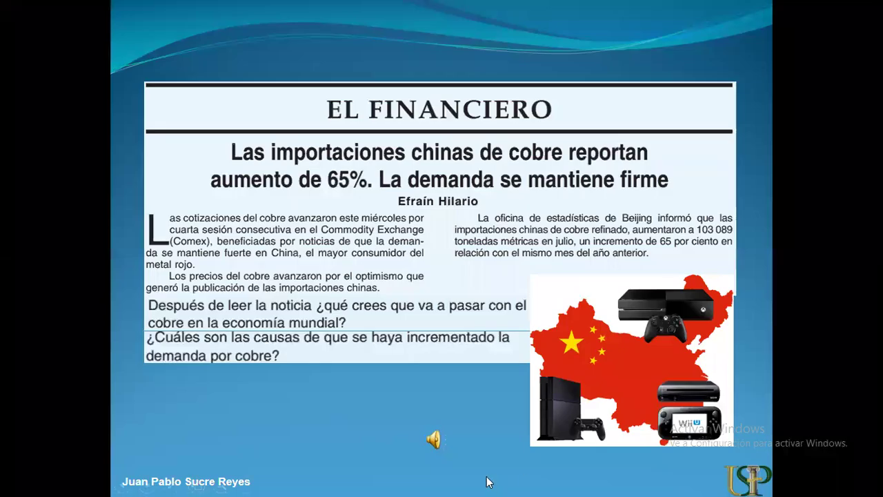
Switch to Total Commander to check the EJEMPLOS search progress and return to the slide show
key("alt+Tab")
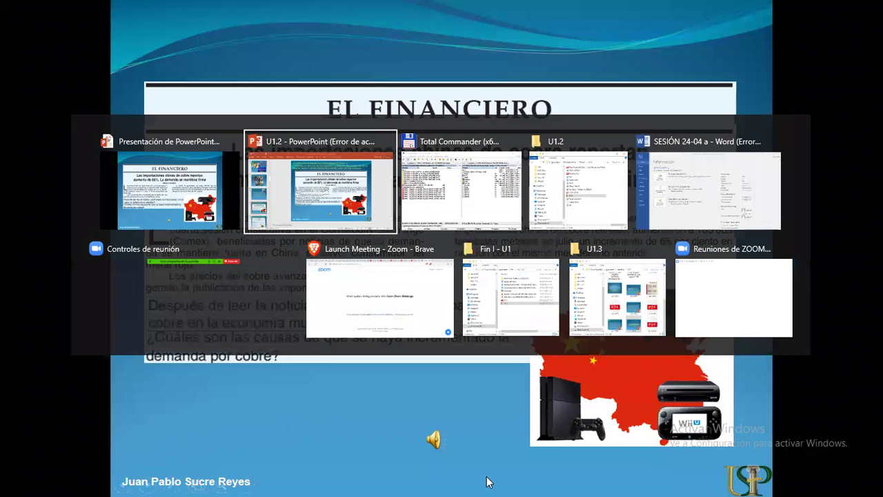
key("alt+Tab")
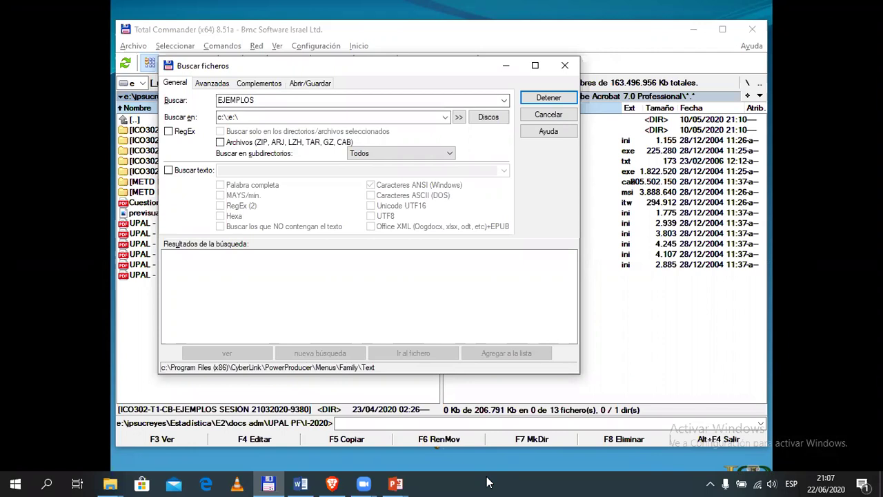
left_click(338, 483)
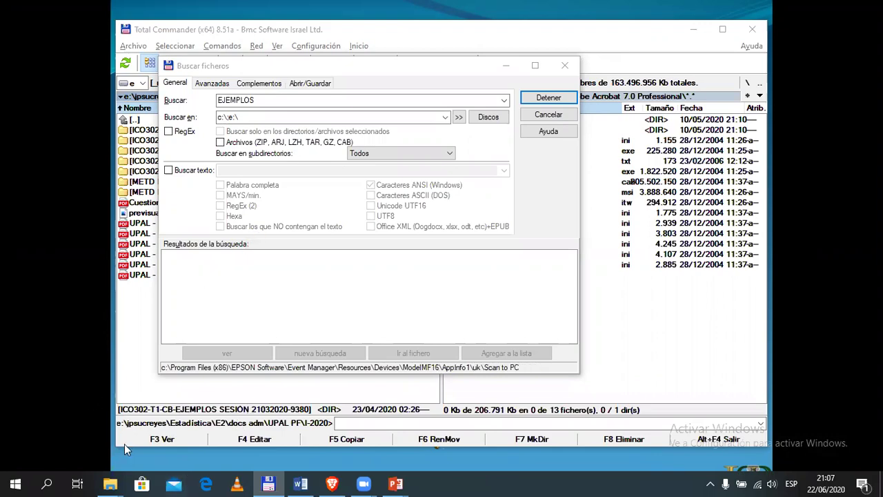
left_click(124, 458)
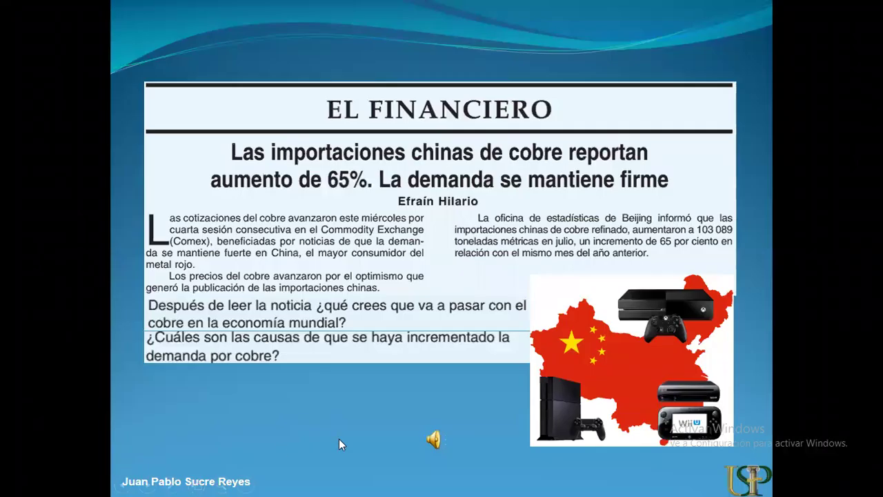